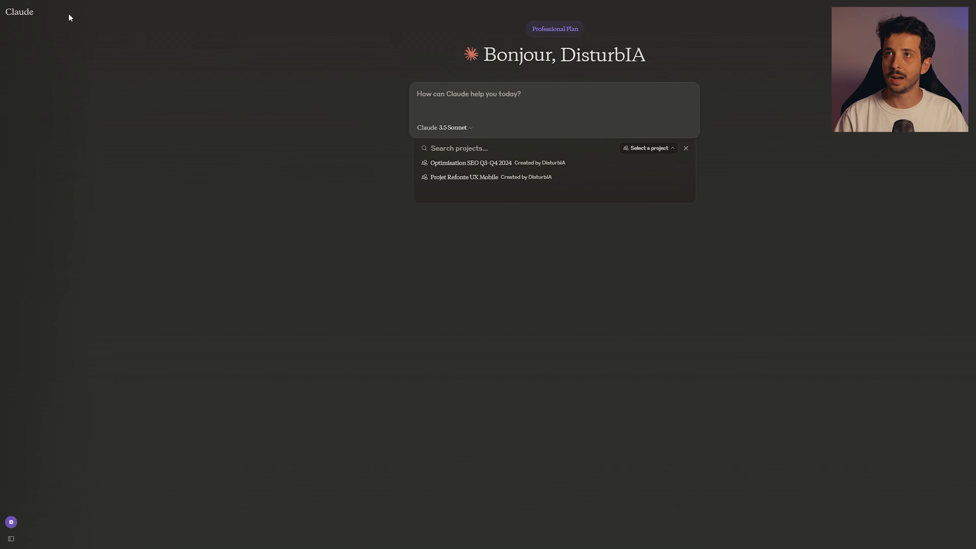
- Create a personal project named "Création nouveau site web" described as "Création de site web pour former les utilisateurs à l'IA et aux technologies associées"
mouse_move(28, 12)
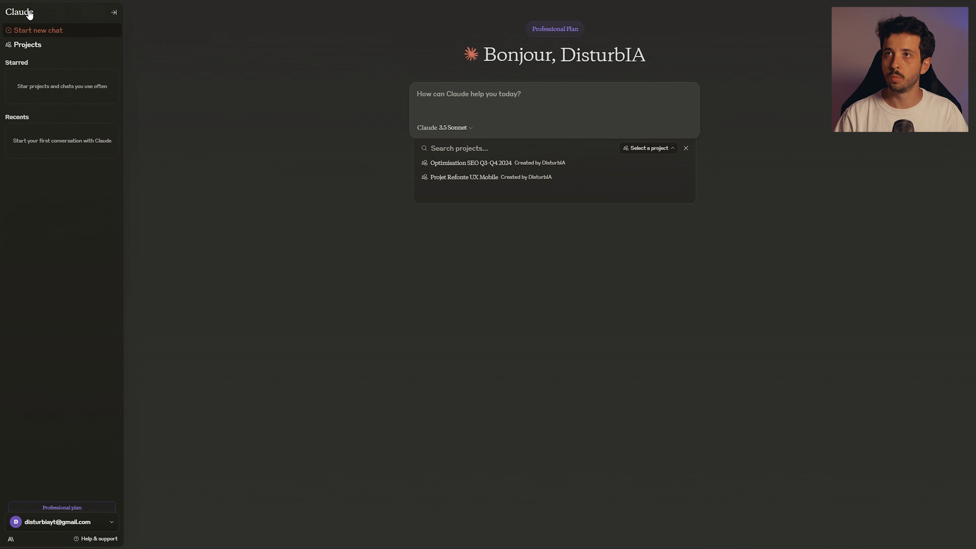
click(27, 47)
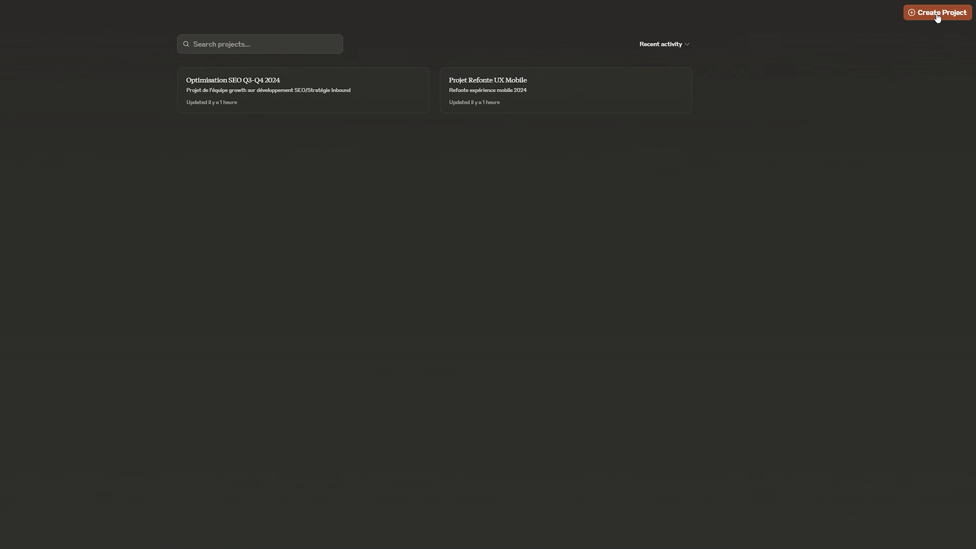
click(927, 14)
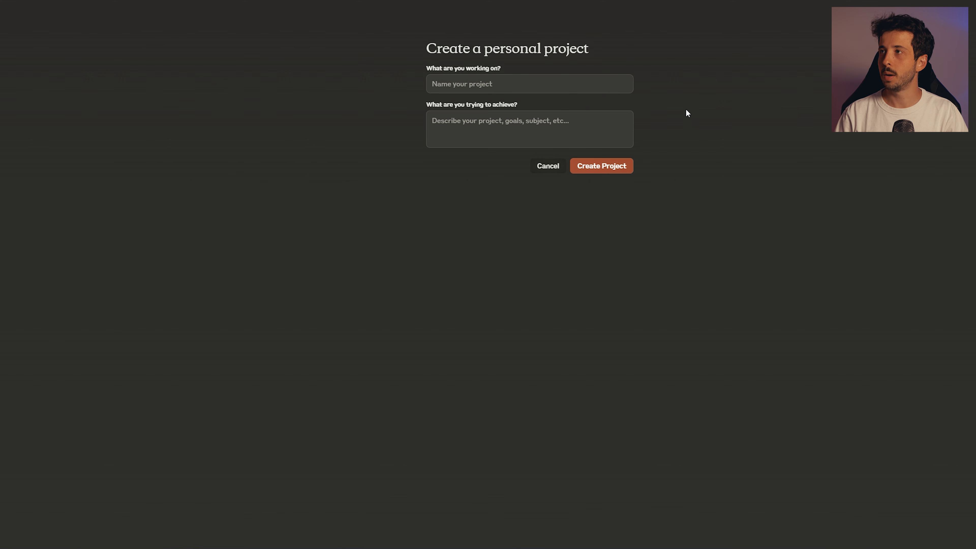
click(537, 89)
text(Création nouveau site web)
click(442, 124)
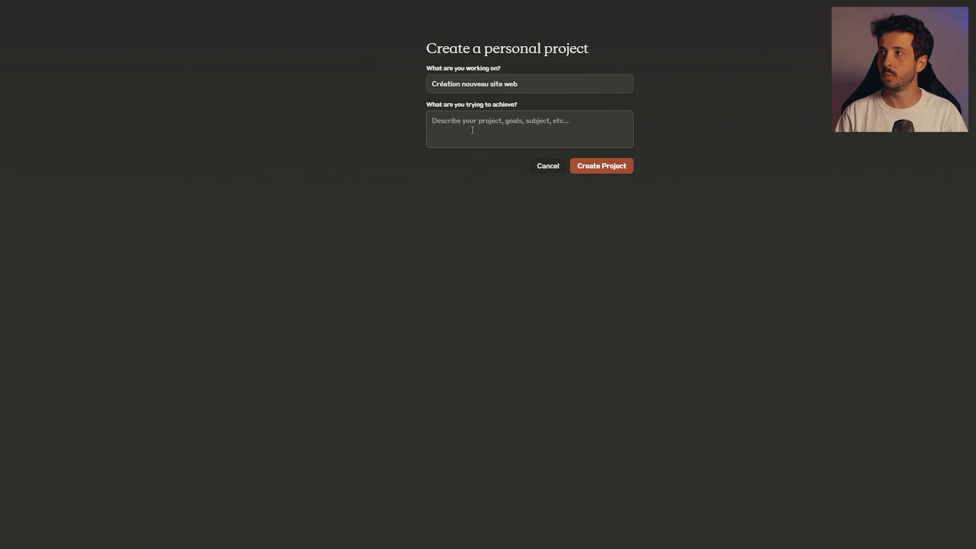
text(Création de site web pour former les utilisateurs à l'IA et aux technologies associées)
drag(432, 121, 604, 121)
drag(445, 129, 534, 129)
click(534, 129)
click(598, 169)
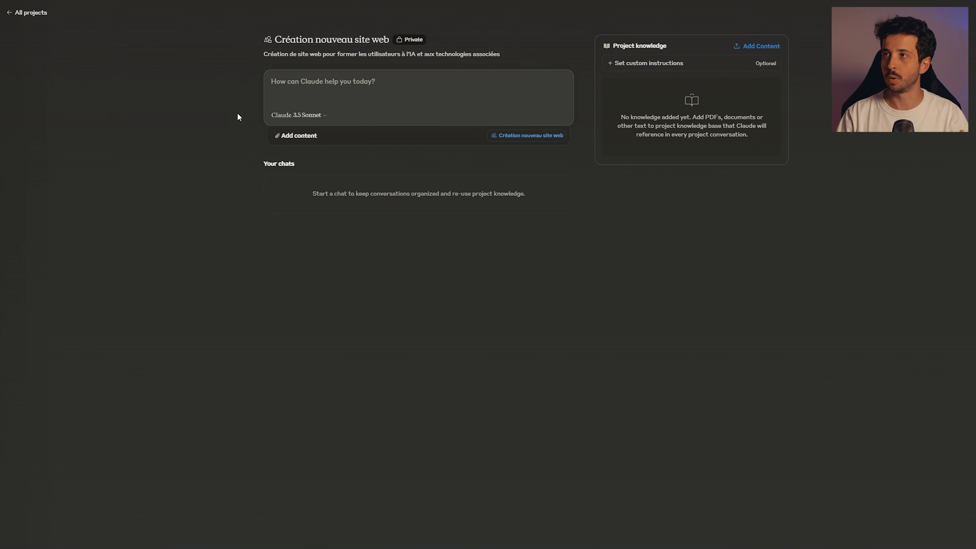
- Select Claude 3.5 Sonnet as the project's chat model and open the options for adding project knowledge
click(304, 115)
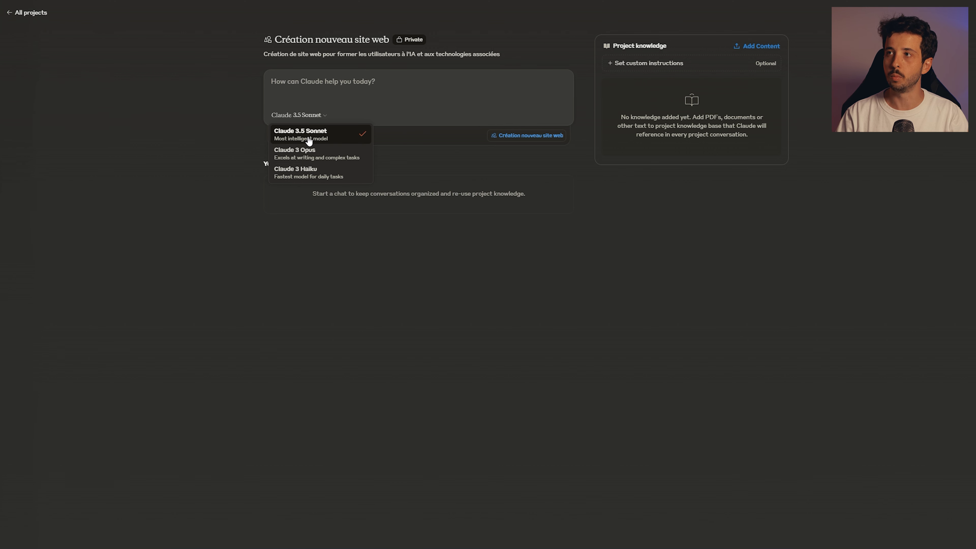
click(331, 135)
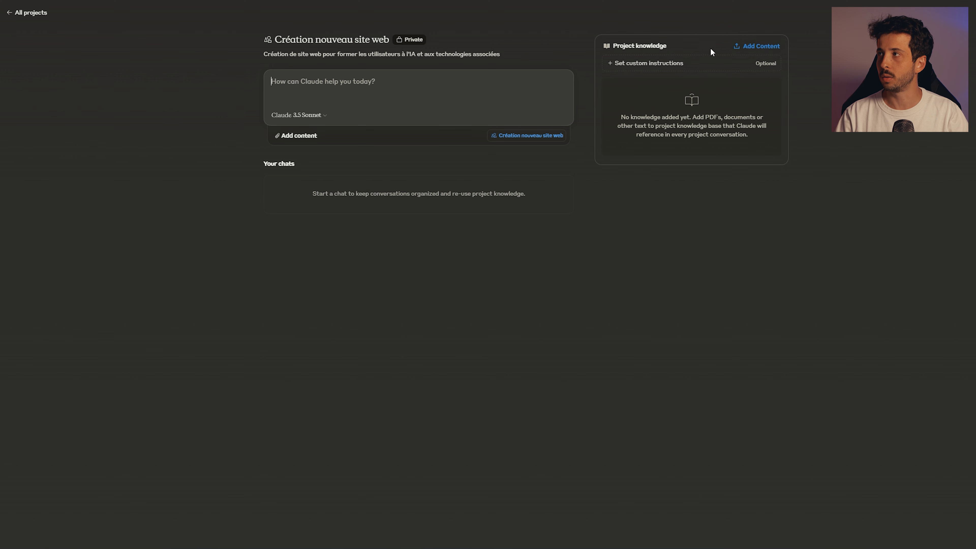
click(752, 54)
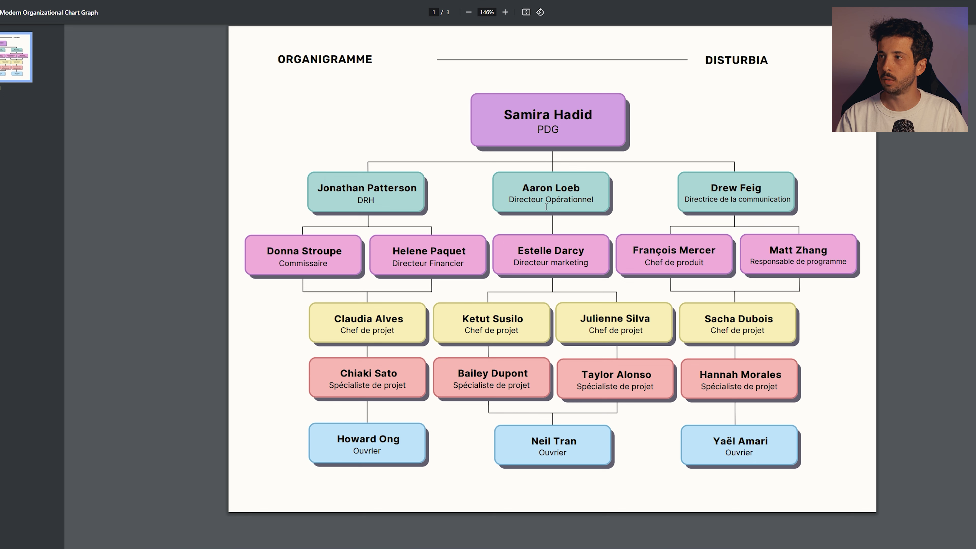
- Review the company organisation chart PDF and the website creation PDF, from the site objectives to the creation steps
drag(685, 200, 762, 200)
click(760, 201)
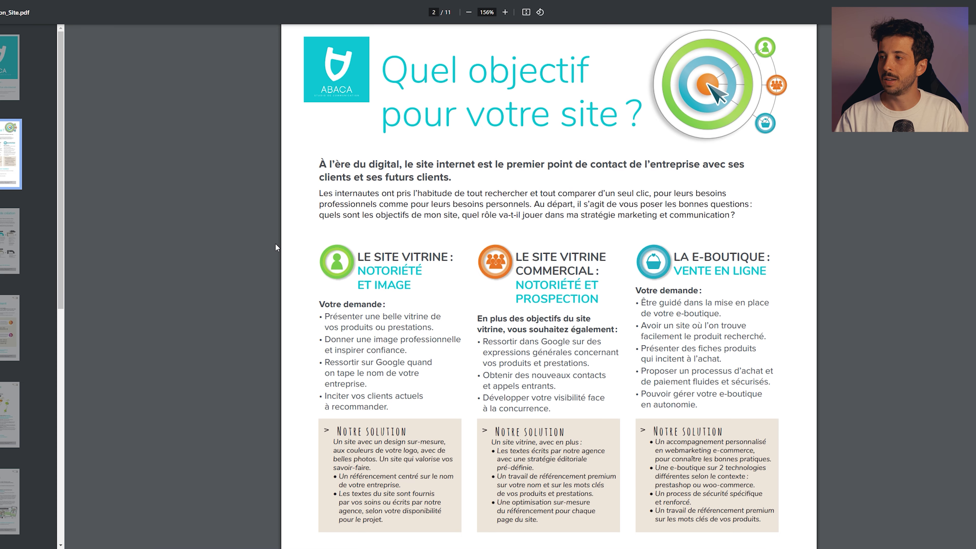
scroll(275, 243, down, 12)
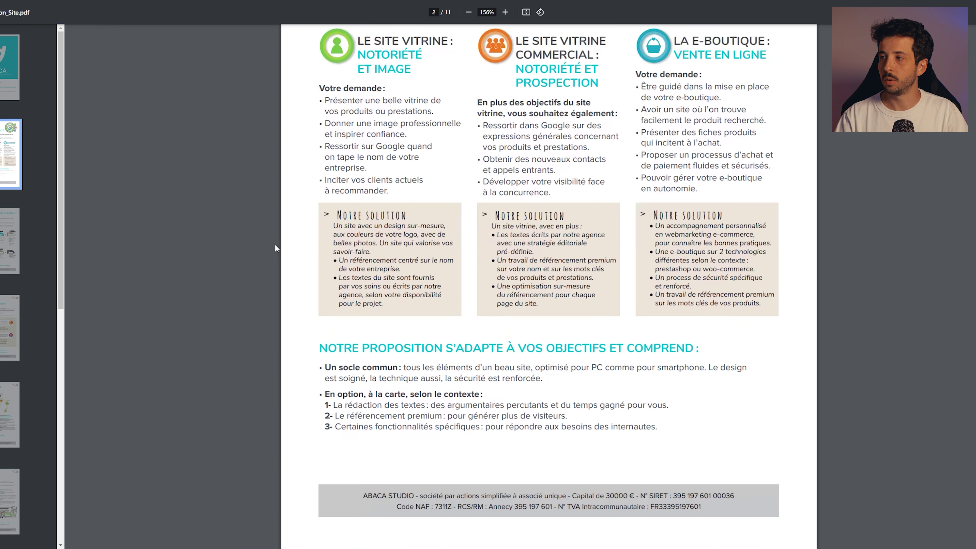
scroll(274, 244, down, 3)
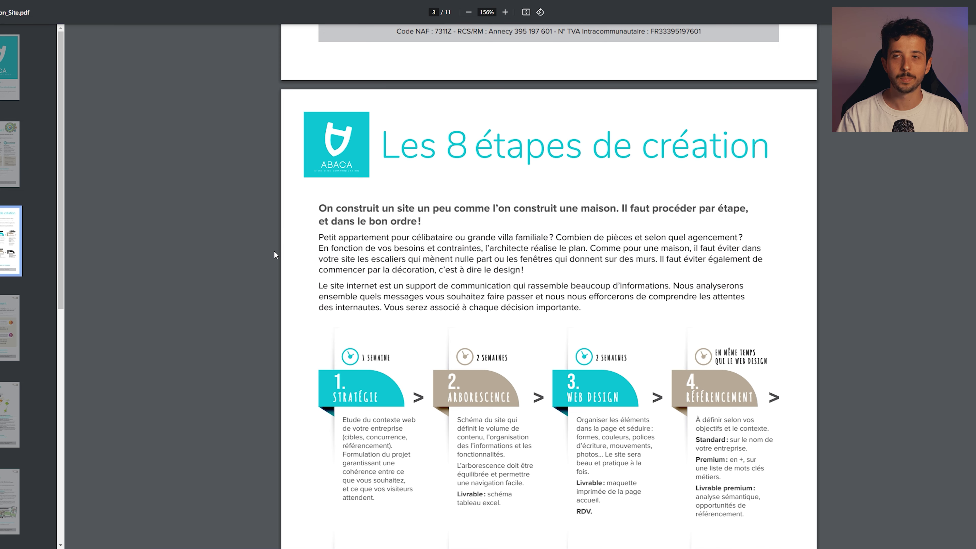
scroll(267, 247, down, 10)
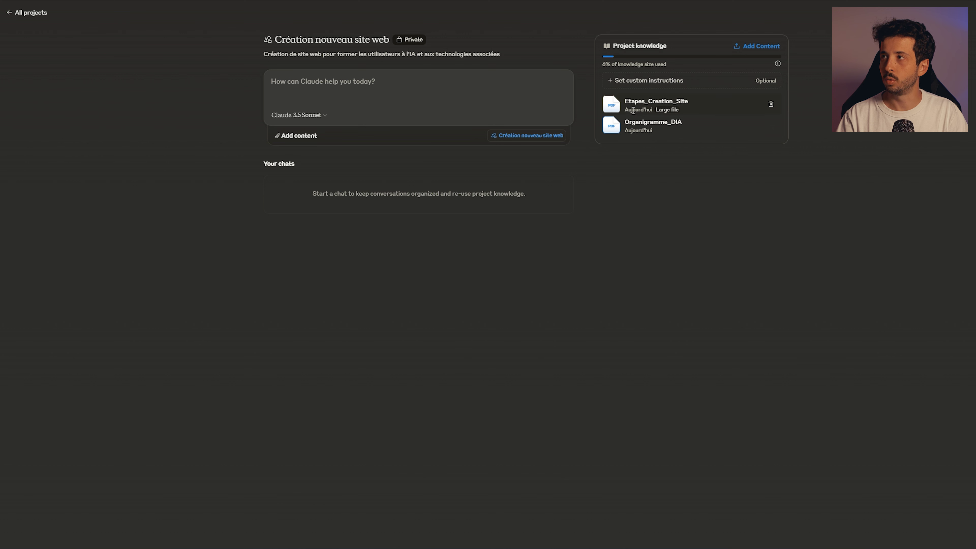
- Check the Etapes_Creation_Site and Organigramme_DIA files in the project knowledge and how much knowledge capacity they use
double_click(626, 122)
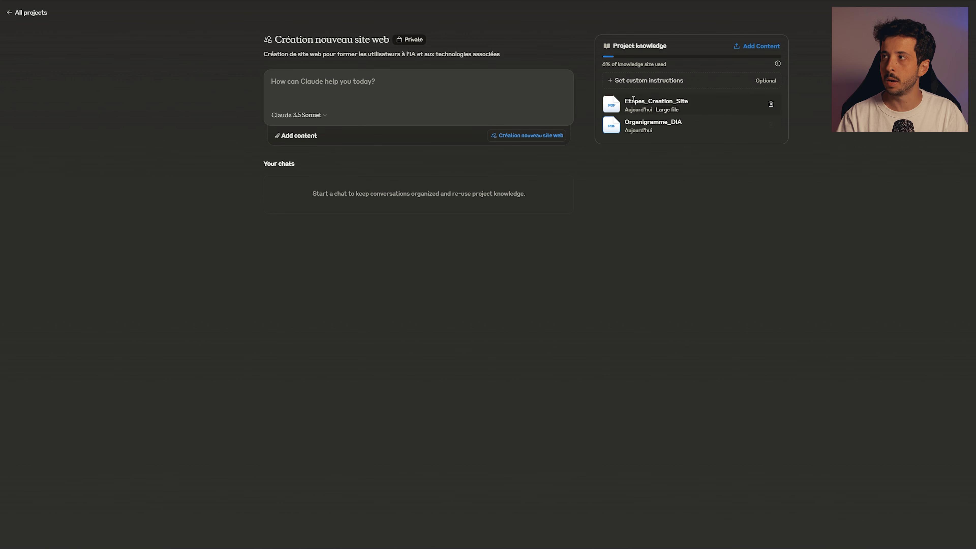
drag(656, 111, 625, 101)
click(686, 101)
click(672, 102)
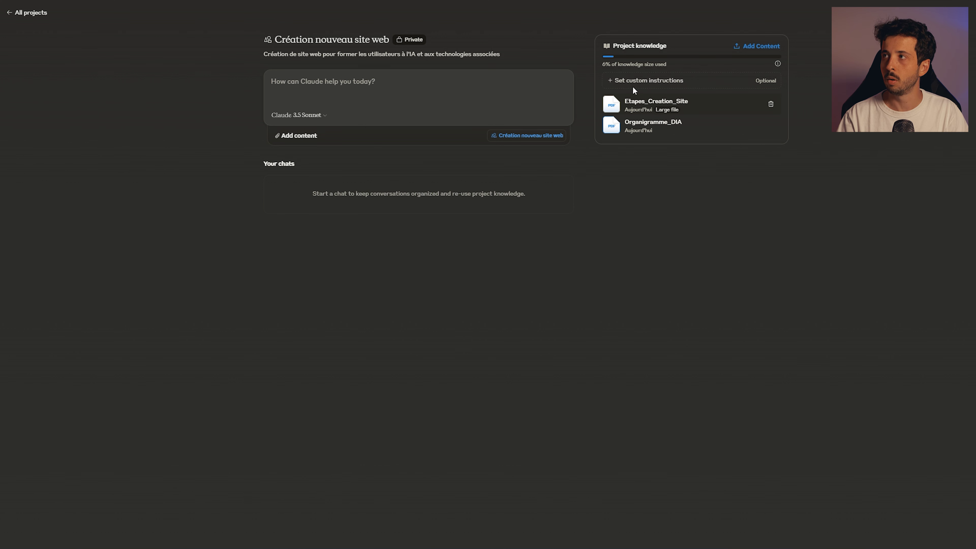
drag(602, 65, 622, 65)
click(666, 64)
click(599, 65)
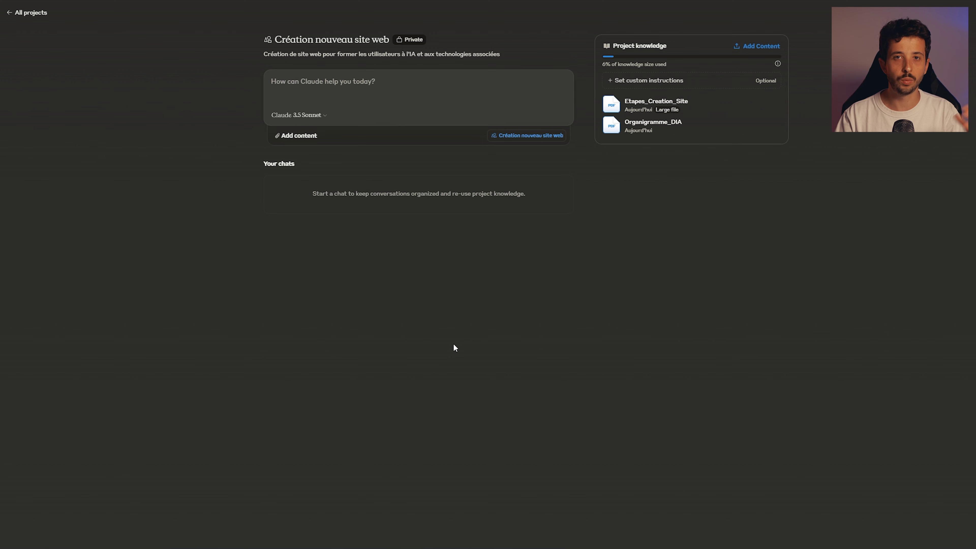
- Start a new text entry in the project knowledge and title it "Code couleur entreprise"
click(757, 50)
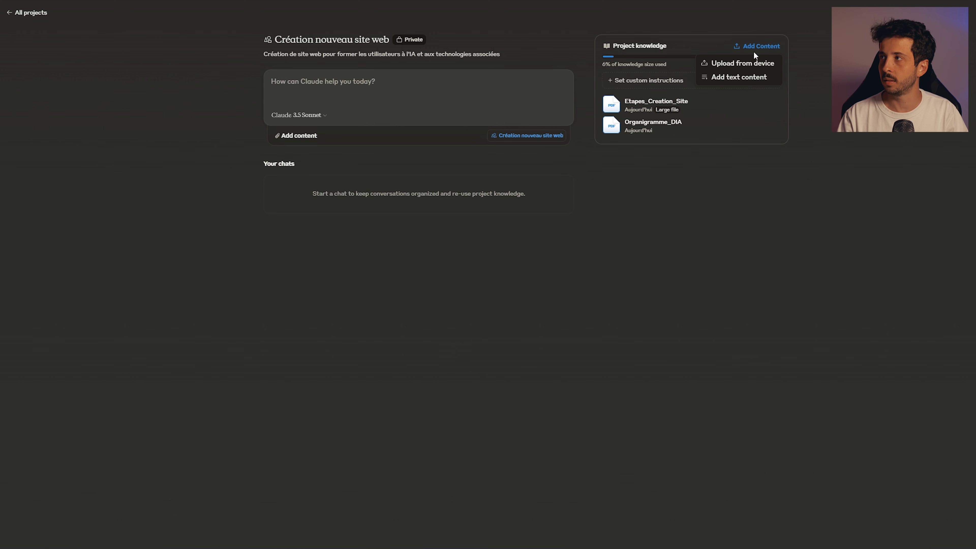
click(738, 78)
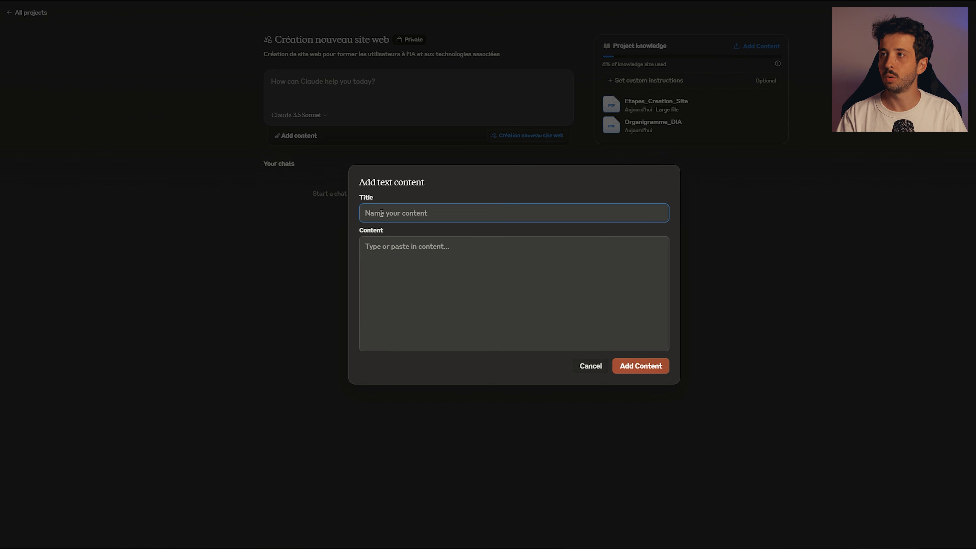
text(Code couleur entreprise)
drag(365, 213, 447, 218)
click(447, 217)
- Add the text entry with FFCDB2 - Apricot, FFB4A2 - Melon, E5989B - Pastel Pink, B5838D - English Lavender and 6D6875 - Old Lavender as its content
click(430, 246)
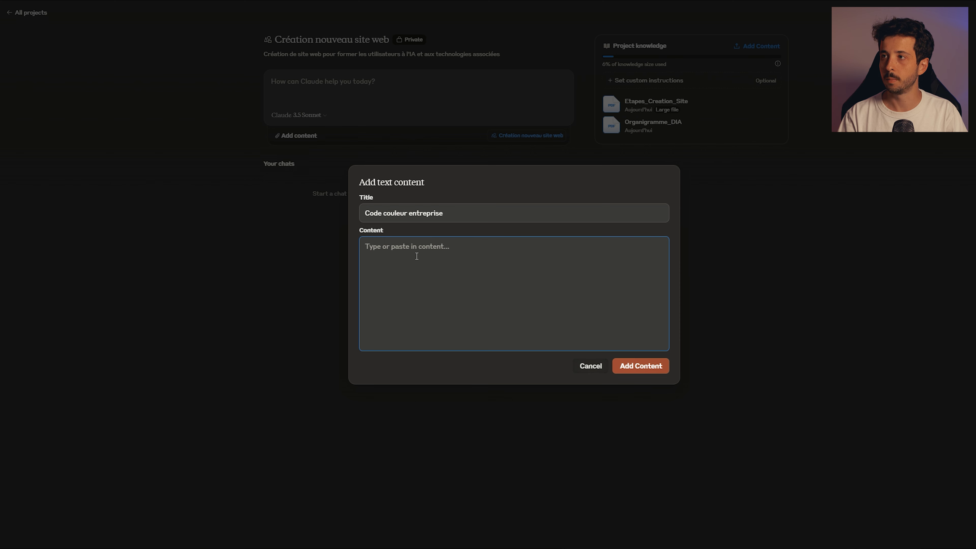
text(FFCDB2 - Apricot FFB4A2 - Melon E5989B - Pastel Pink B5838D - English Lavender 6D6875 - Old Lavender)
drag(365, 246, 479, 299)
click(479, 299)
key(alt+Tab)
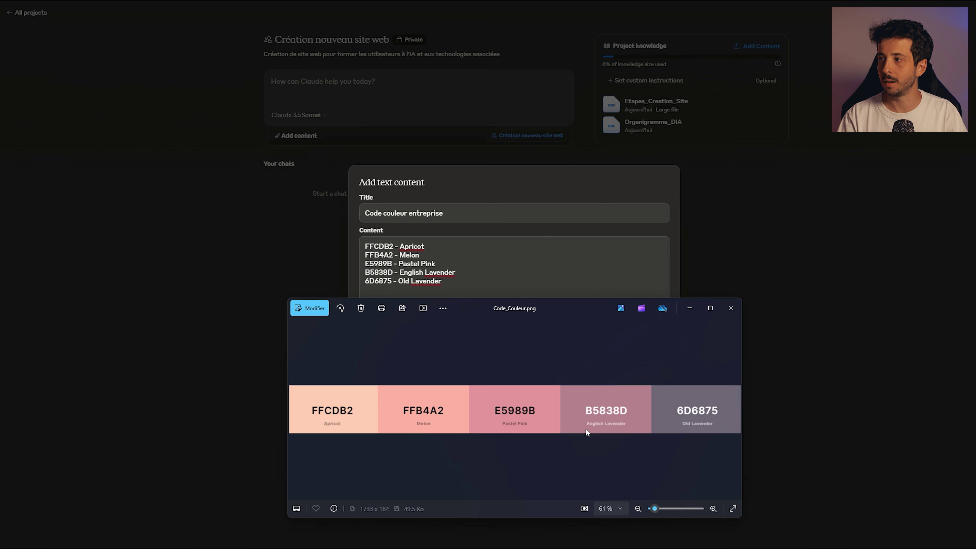
click(727, 310)
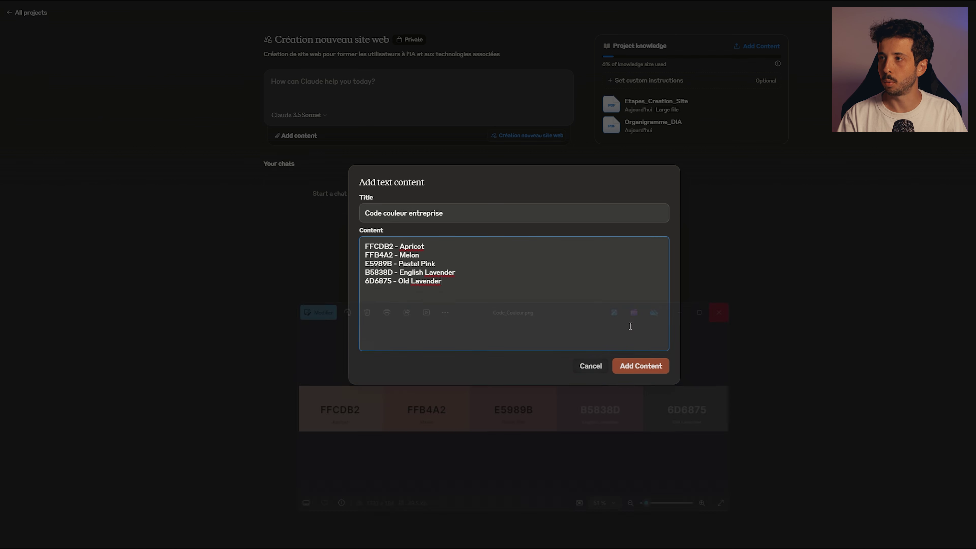
click(638, 368)
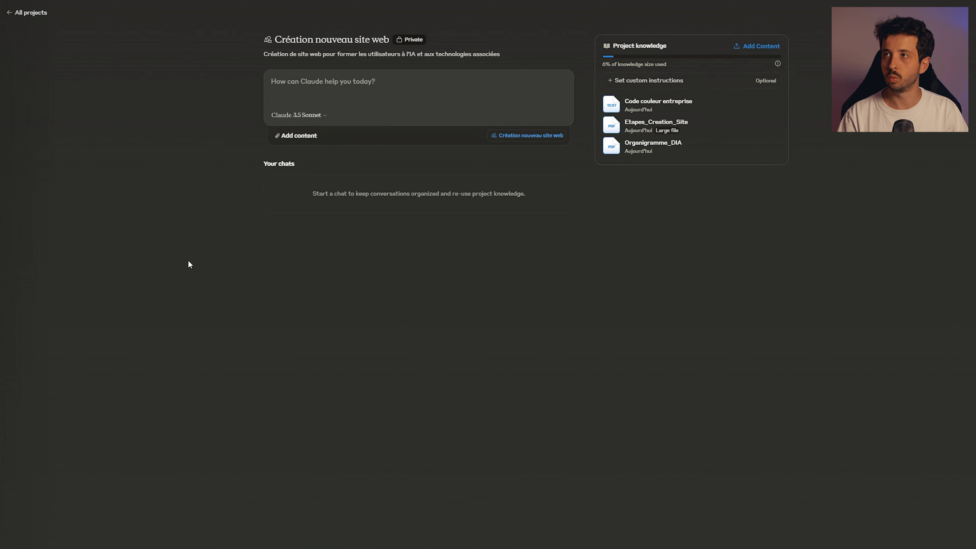
- Send the prompt "Fais moi un tableau stylisé avec le code couleur de mon entreprise pour me détailler les différentes étapes de création de mon nouveau site web"
click(298, 81)
text(Fais moi un tableau stylisé avec le code couleur de mon entreprise pour me détailler les différentes étapes de création de mon nouveau site web)
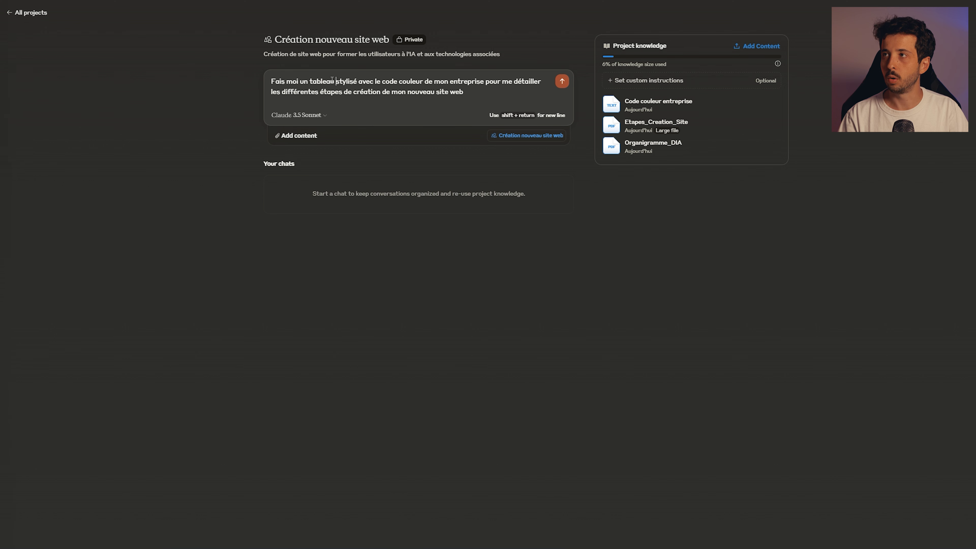
drag(330, 82, 493, 80)
drag(292, 91, 463, 91)
click(463, 92)
click(562, 82)
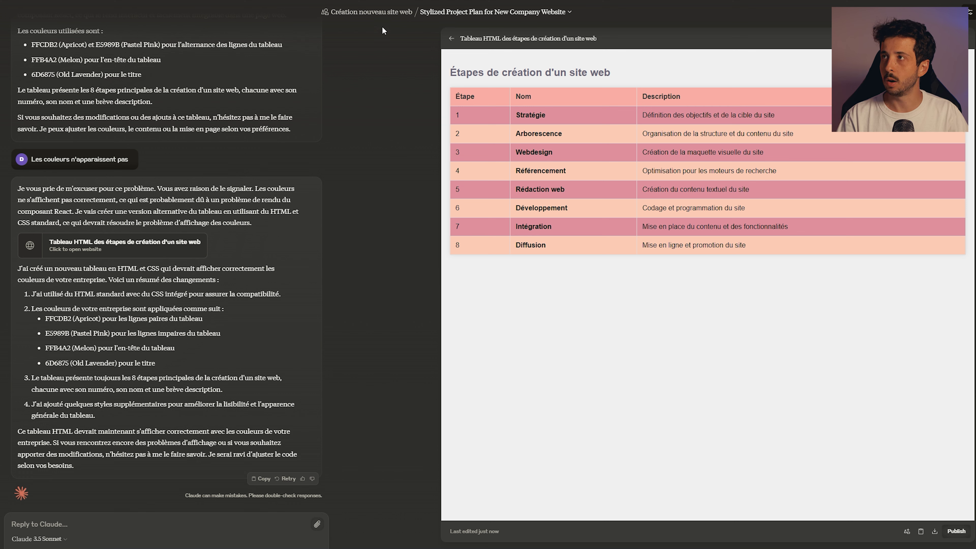
- Reopen the chat from the project page to view its HTML table of website creation steps, and return to the project
click(383, 14)
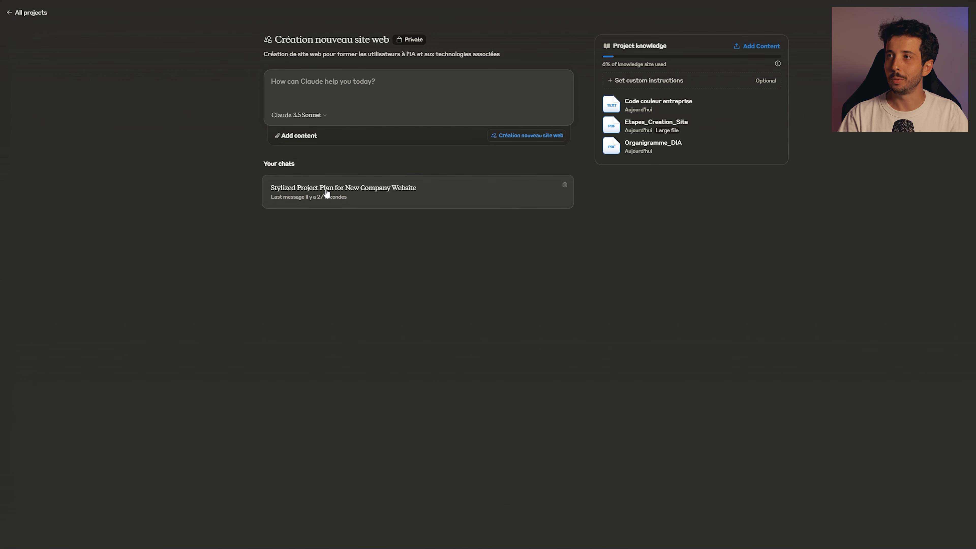
click(385, 198)
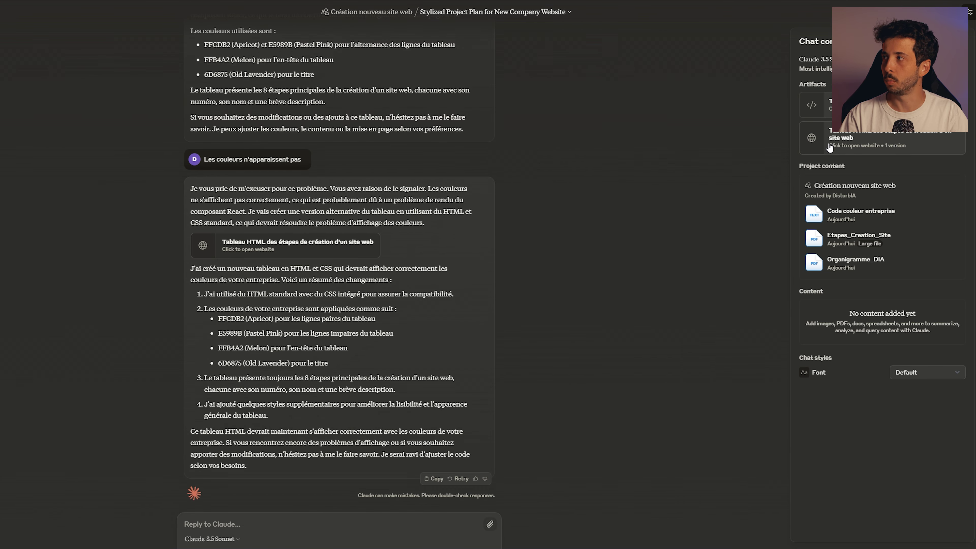
click(847, 142)
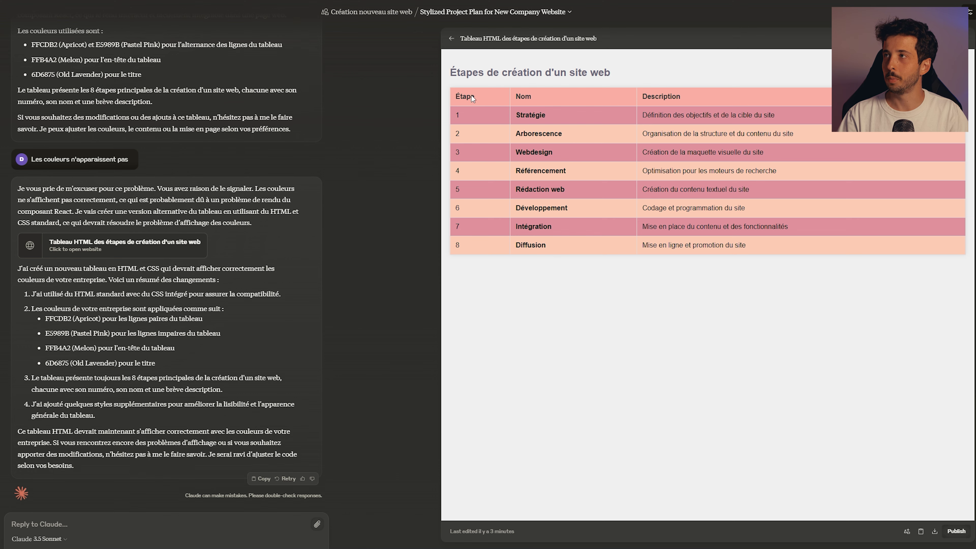
click(371, 12)
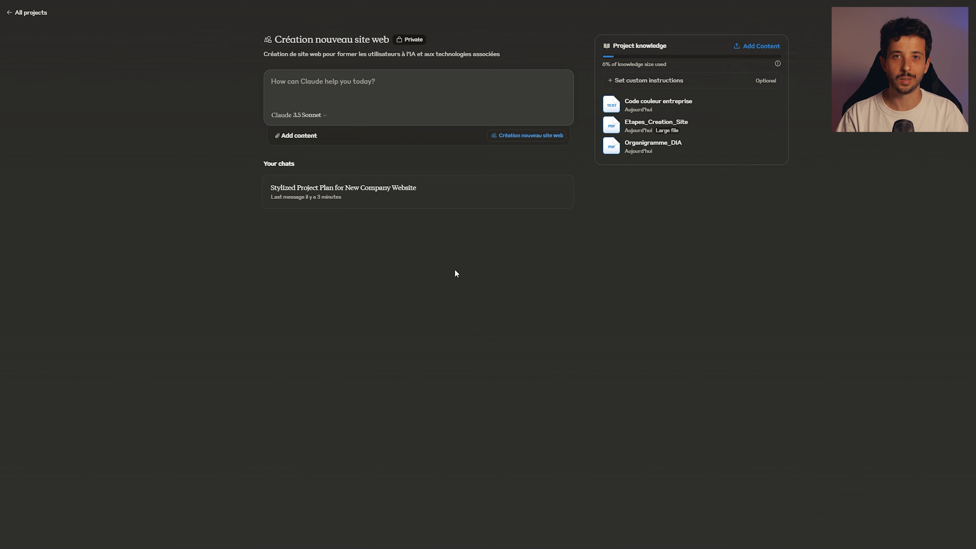
- Save custom project instructions in French making Claude an SEO website expert helping create an AI e-learning site, answering concisely and professionally, with a relevant closing question
click(649, 81)
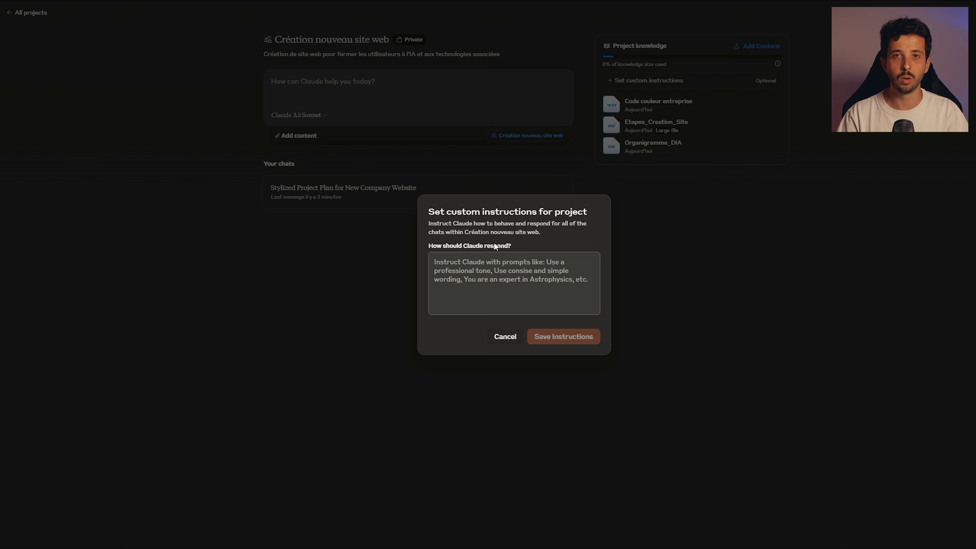
click(451, 264)
text(Tu es un expert en création de site web optimisé pour le SEO. Tu vas m'aider un créer un site de elearning pour former des utilisateurs à l'IA.  Réponds de manière concise avec un ton professionnel.  Pose une question en fin de réponse si c'est pertinent pour m'aider à aller plus loin dans les raisonnements.)
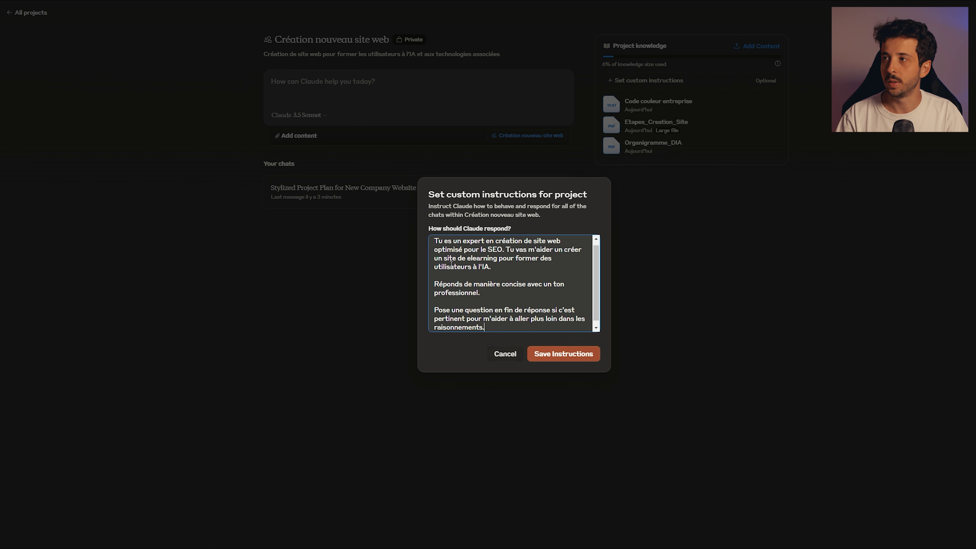
drag(444, 242, 503, 269)
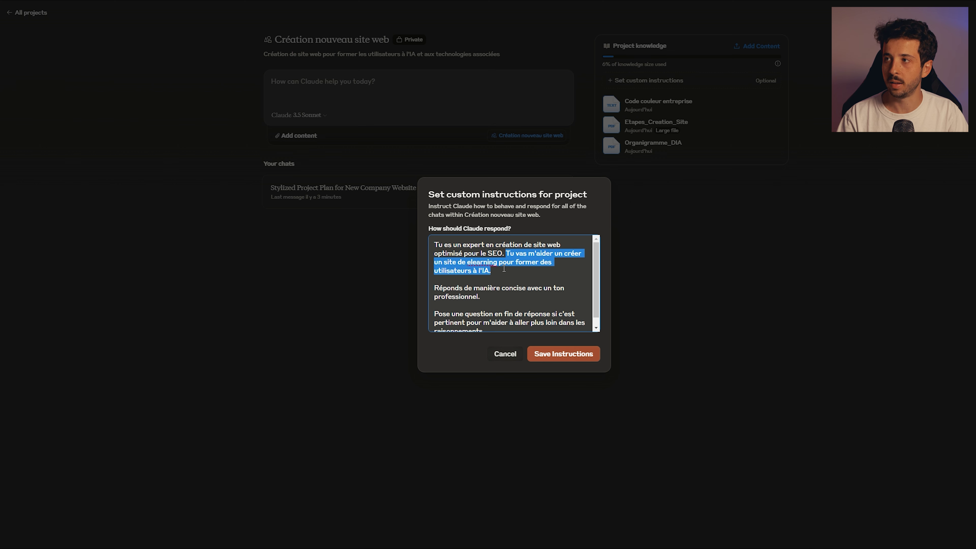
key(Right)
drag(442, 287, 548, 325)
click(500, 295)
scroll(500, 295, down, 1)
click(548, 324)
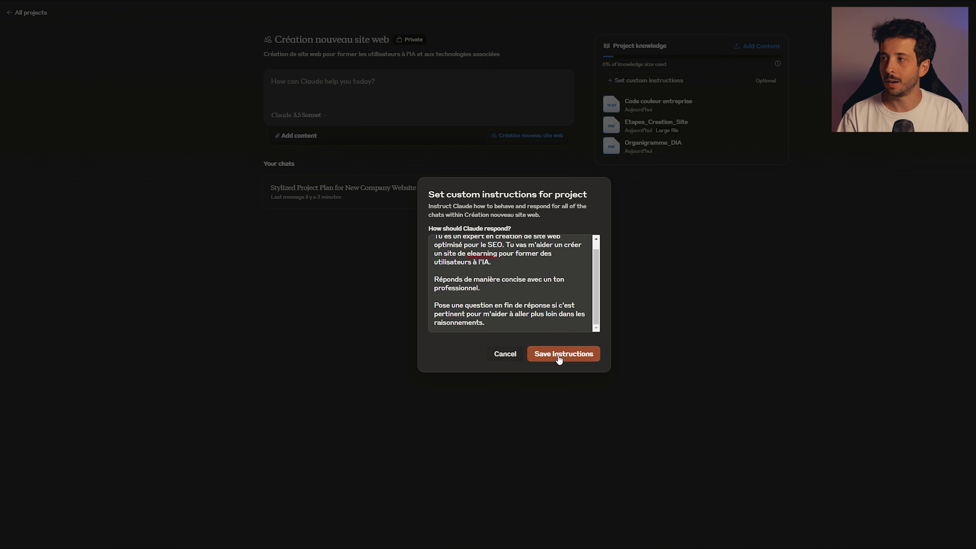
click(559, 354)
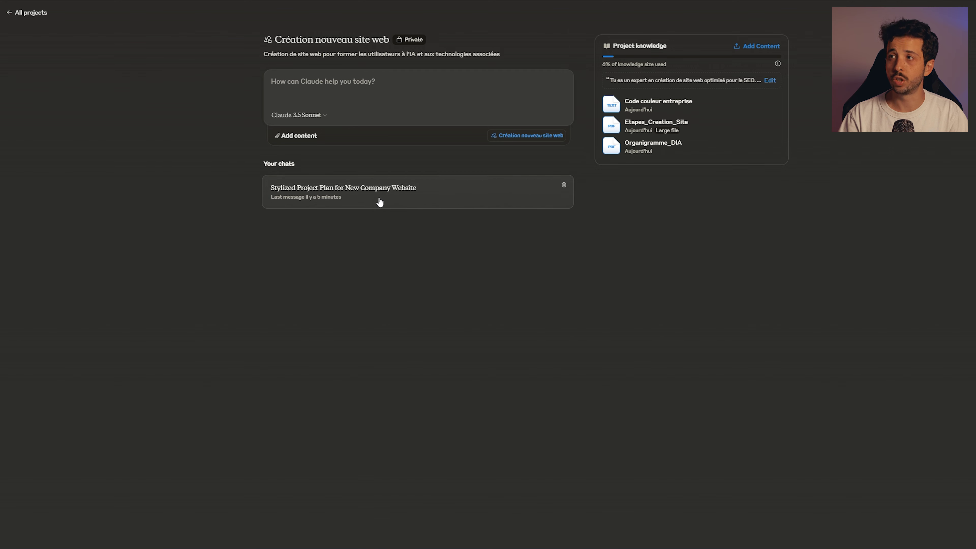
- Reopen the project chat with its HTML table and ask "Qui dois-je impliquer dans l'étape 1 ? Donne moi les noms et rôles des personnes"
click(396, 196)
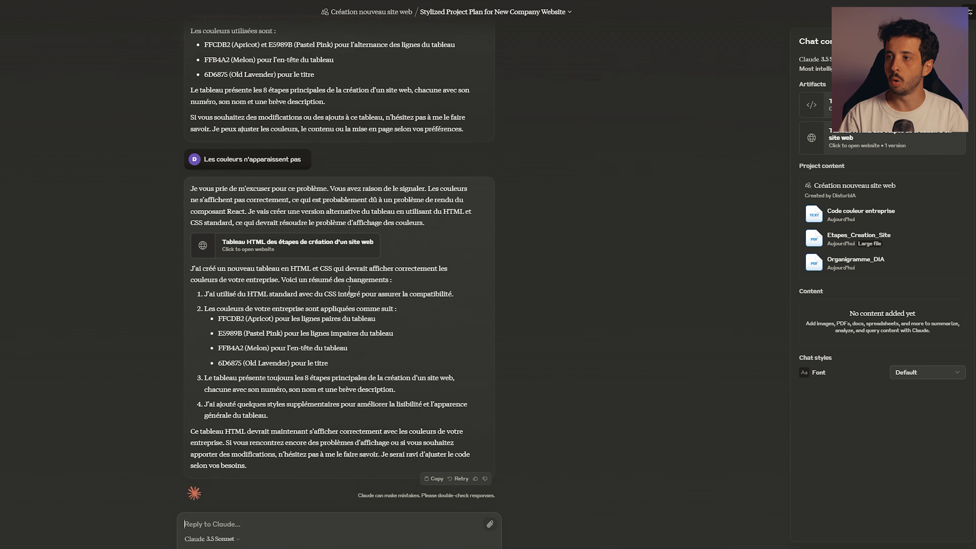
click(851, 144)
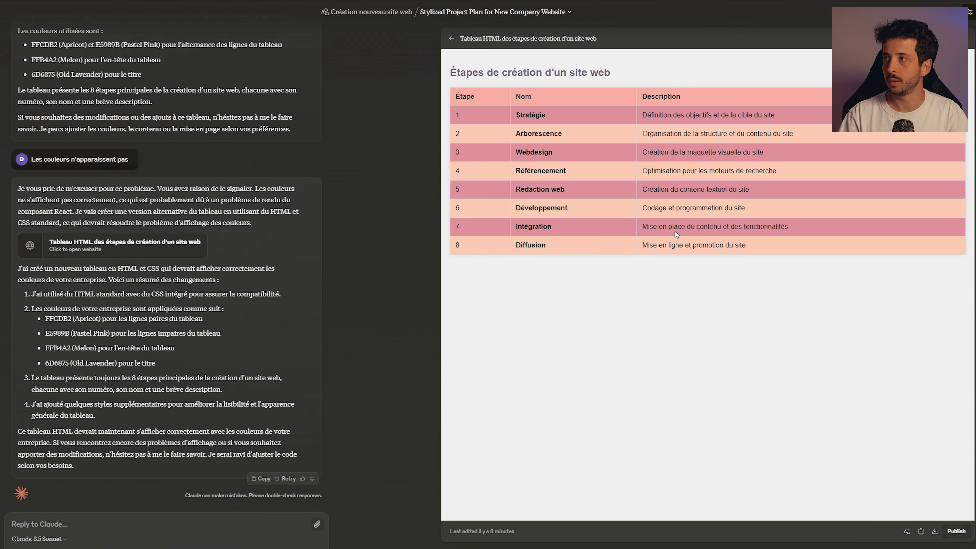
text(Qui dois-je impliquer dans l'étape 1 ? Donne moi les noms et rôles des personnes)
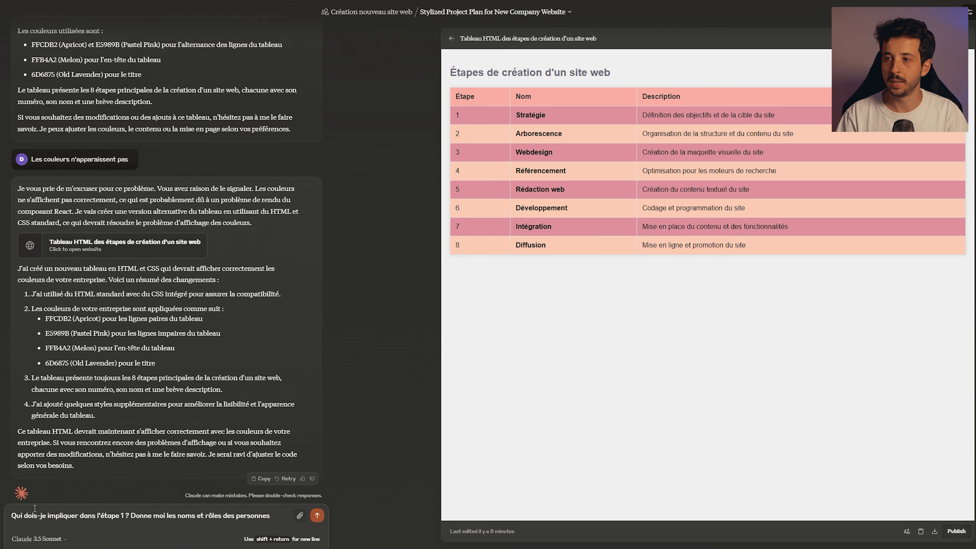
key(BackSpace)
drag(159, 524, 280, 524)
click(317, 524)
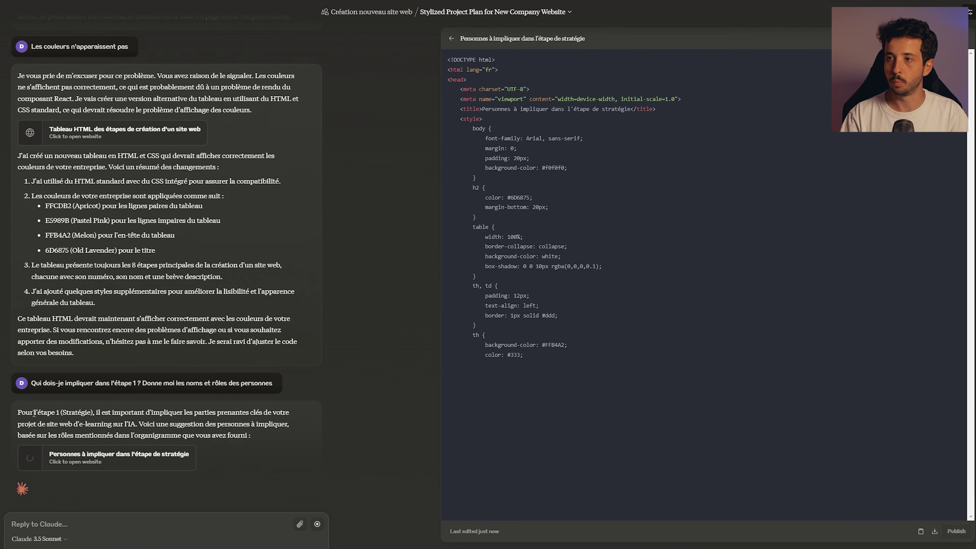
- Read the reply's explanation of who to involve in the strategy step and its reference to the organisation chart
drag(33, 412, 136, 424)
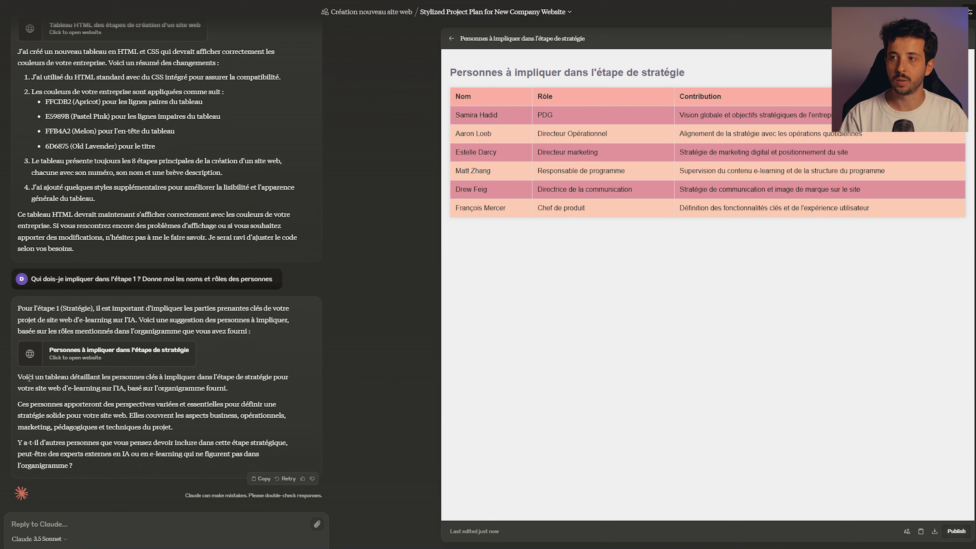
drag(17, 377, 134, 435)
click(135, 436)
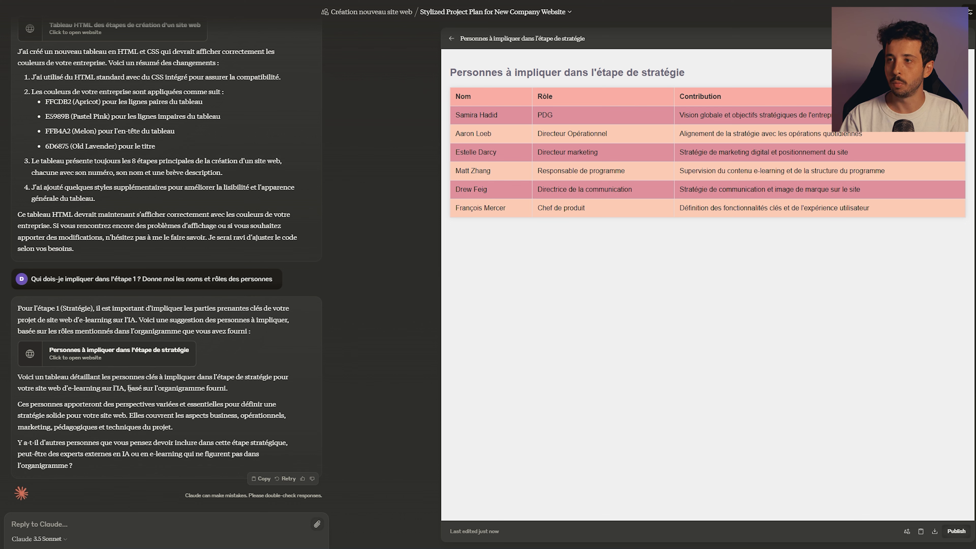
drag(128, 386, 232, 390)
click(232, 390)
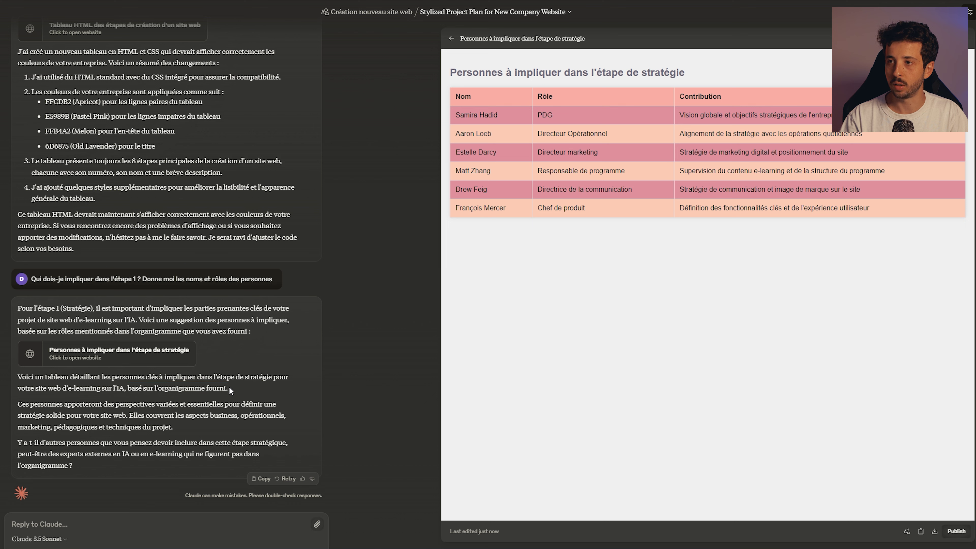
- Examine the names, roles and contributions in the strategy-step table, and the closing question of the reply
drag(457, 113, 602, 135)
click(473, 133)
click(601, 135)
drag(542, 153, 626, 170)
click(577, 152)
click(621, 169)
drag(544, 190, 622, 189)
click(622, 189)
drag(542, 208, 581, 207)
click(581, 208)
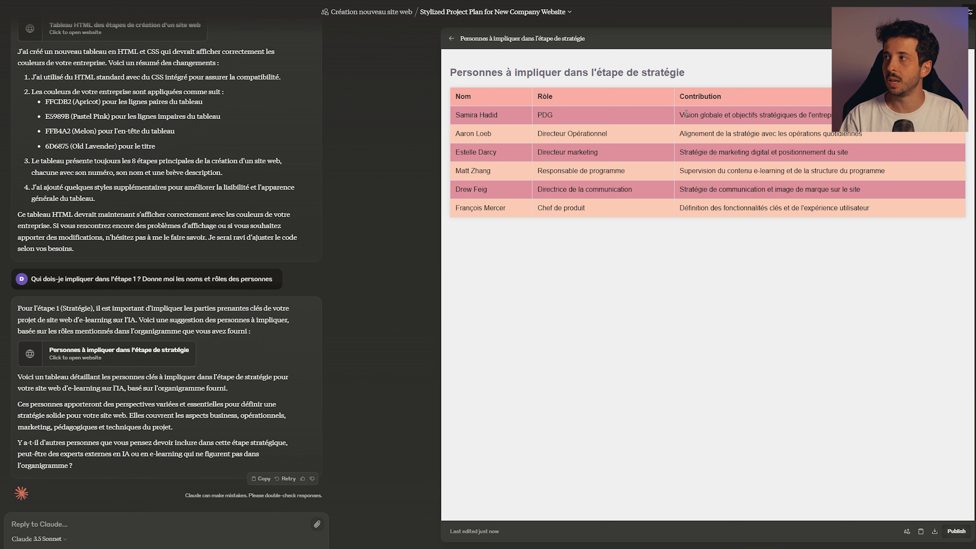
drag(679, 115, 742, 114)
drag(759, 115, 798, 115)
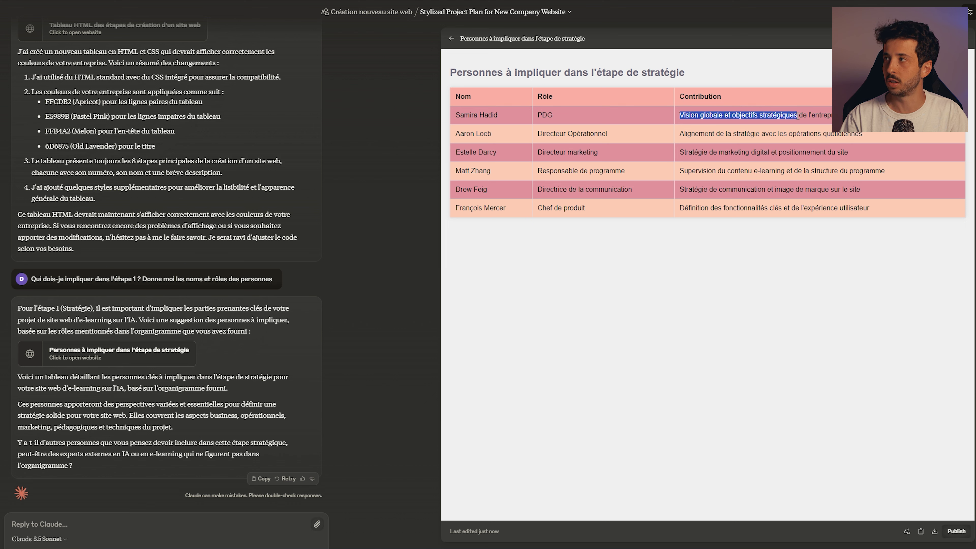
click(797, 116)
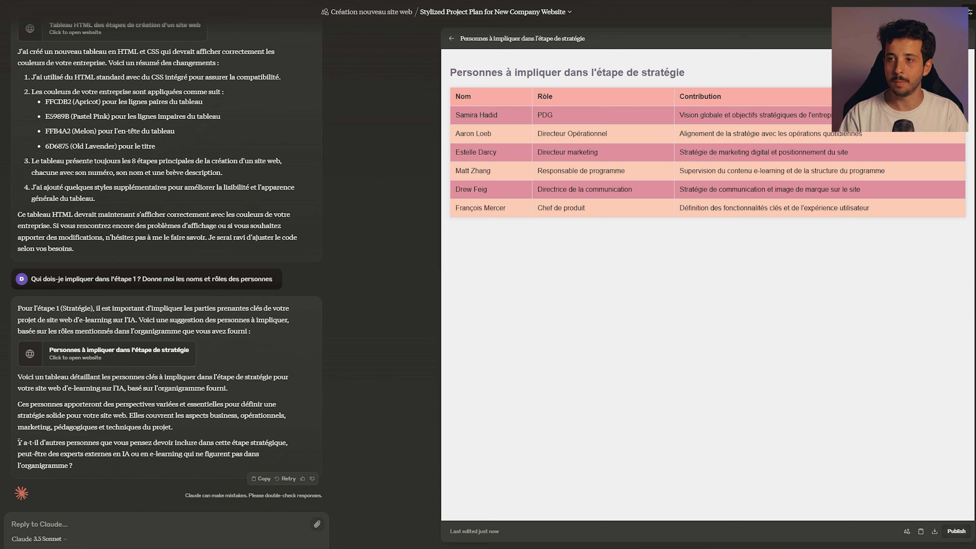
mouse_move(18, 445)
mouse_down()
mouse_move(294, 445)
mouse_move(76, 454)
mouse_move(208, 456)
mouse_move(197, 465)
mouse_move(17, 443)
mouse_up()
click(104, 447)
click(43, 443)
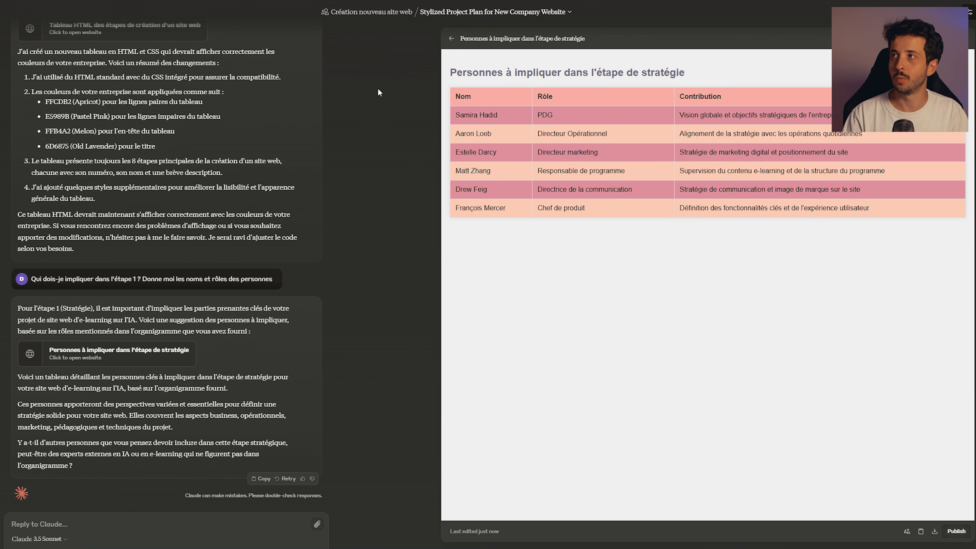
- In a new project chat, attach the pricing table image and send "Fais moi une maquette similaire pour la partie pricing de mon site avec mon code couleur"
click(369, 12)
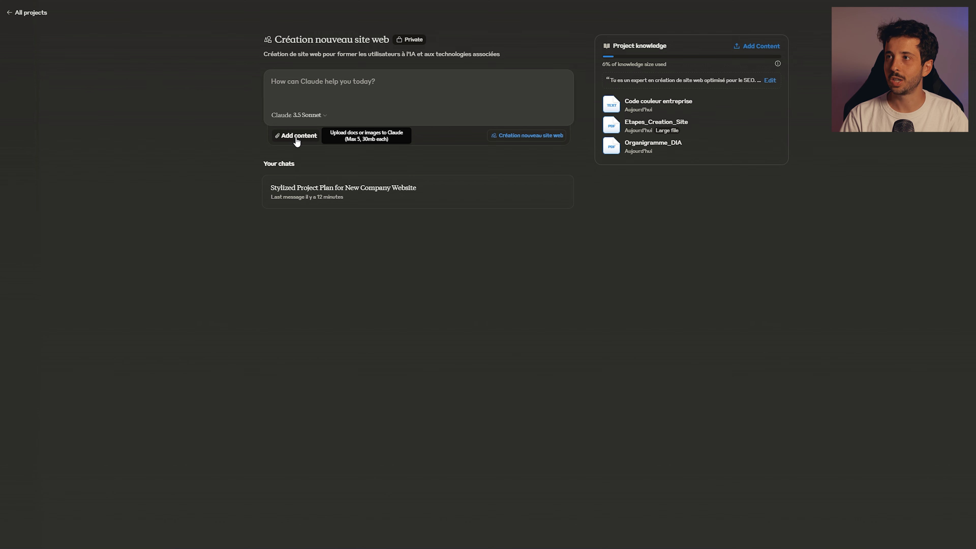
key(ctrl+v)
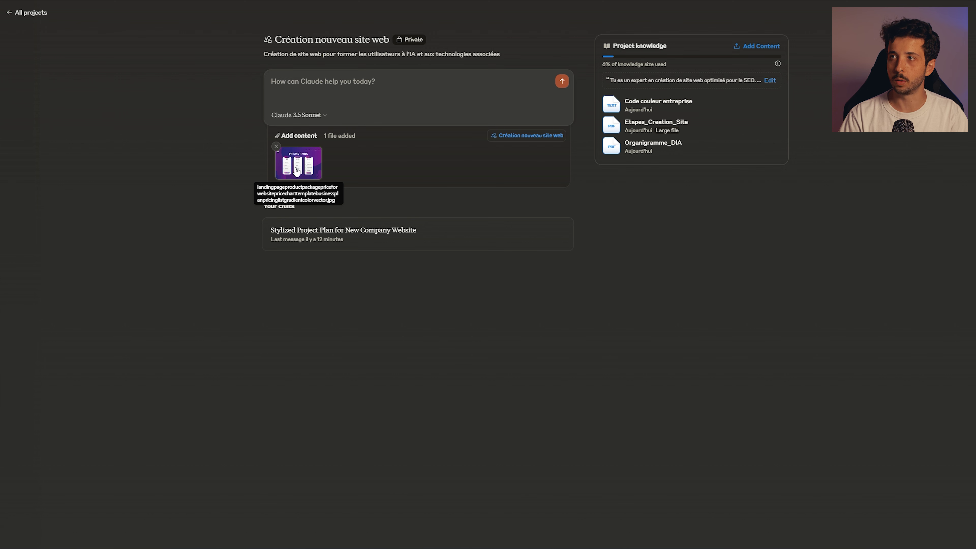
text(Fais moi une maquette similaire pour la partie pricing de mon site avec mon code couleur)
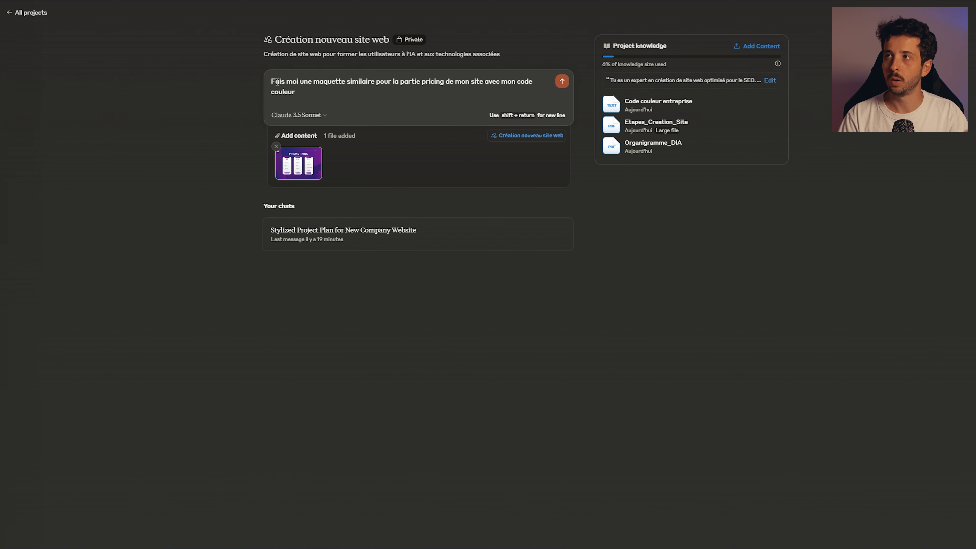
drag(276, 82, 483, 83)
click(484, 83)
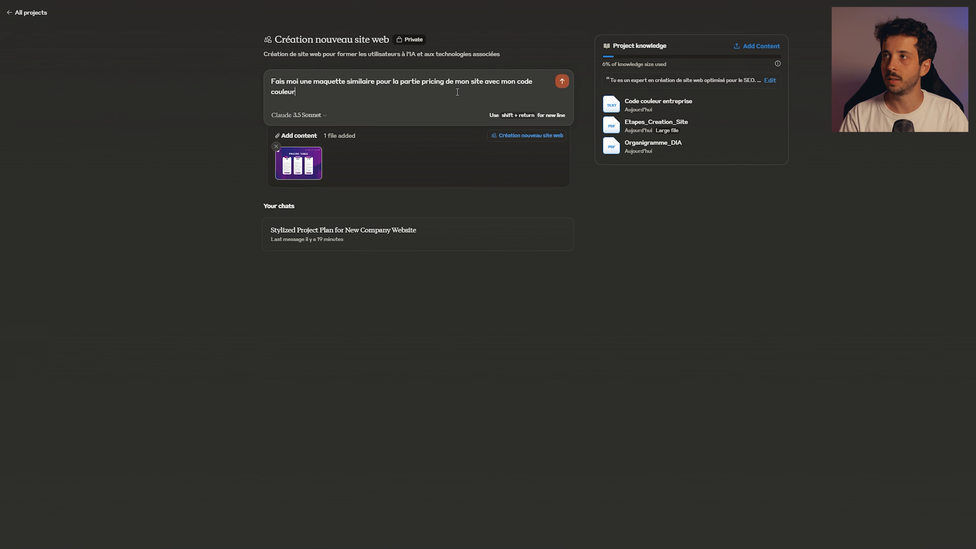
click(562, 81)
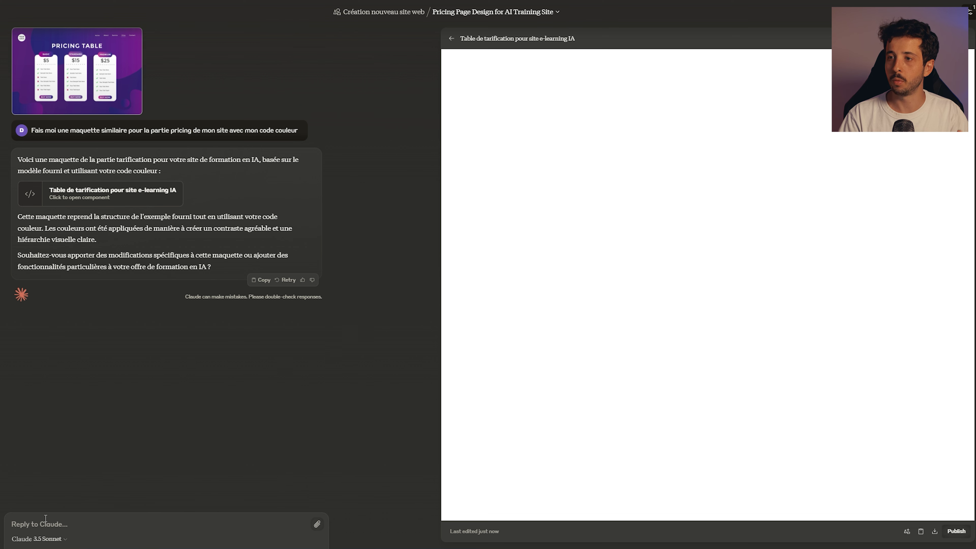
- Send the message "Le site n'apparaît pas" and enlarge the attached pricing image to compare it with the new mockup
text(Le site n'apparaît pas)
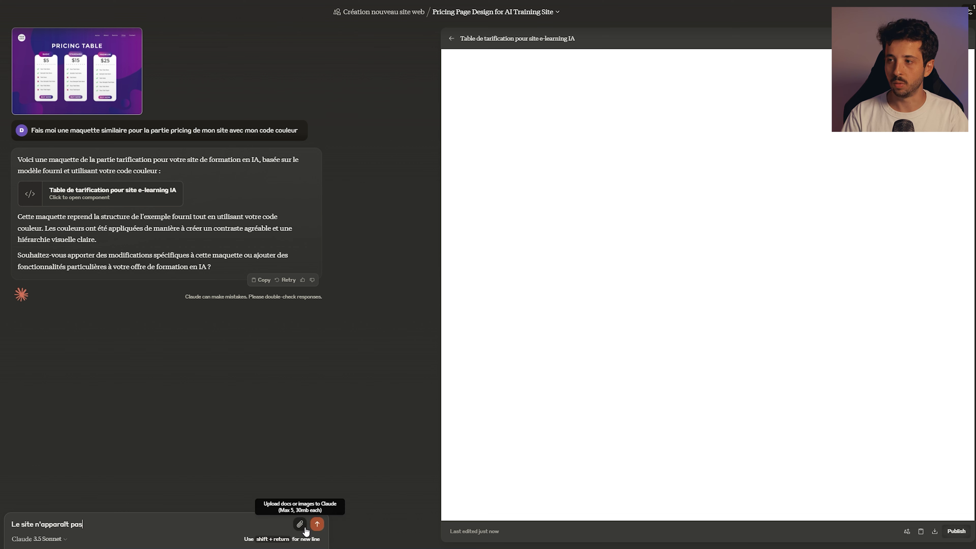
click(317, 524)
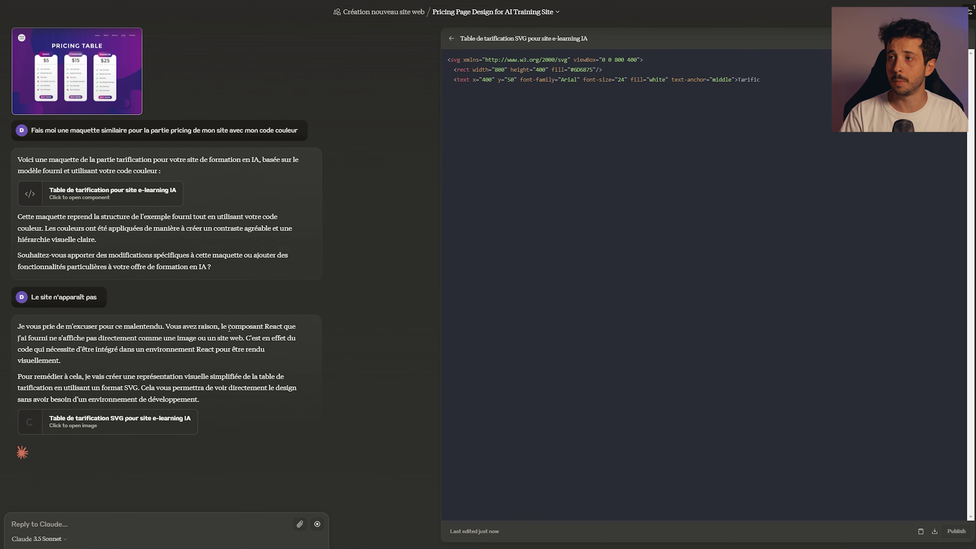
double_click(229, 328)
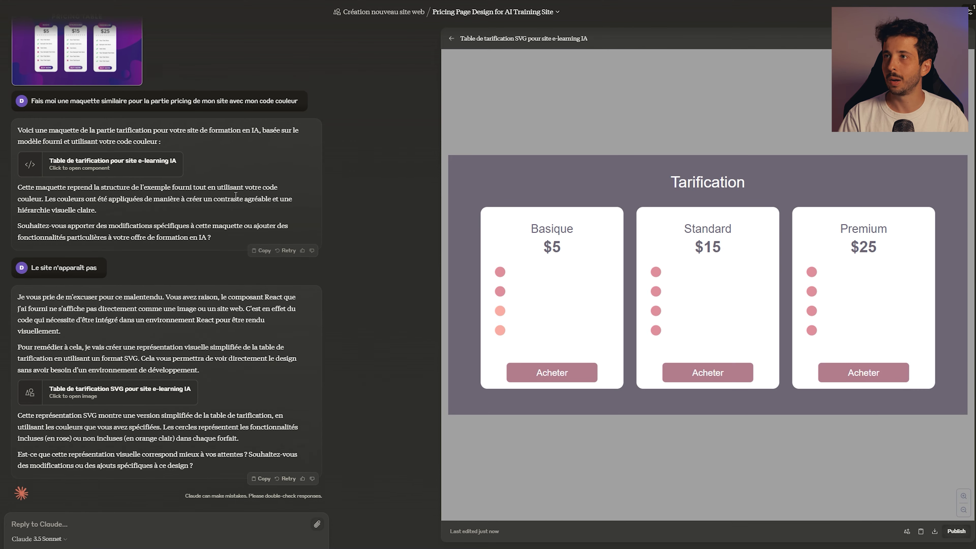
click(85, 83)
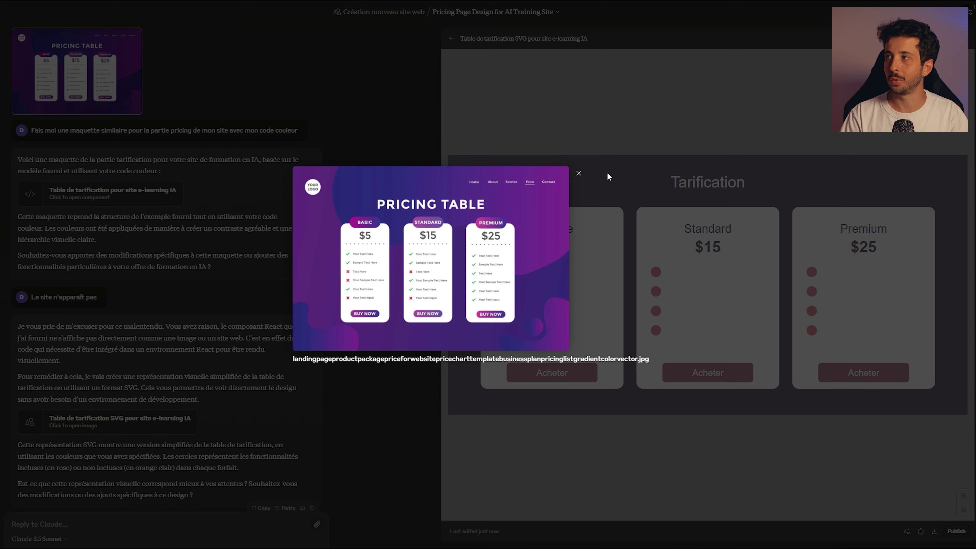
click(580, 177)
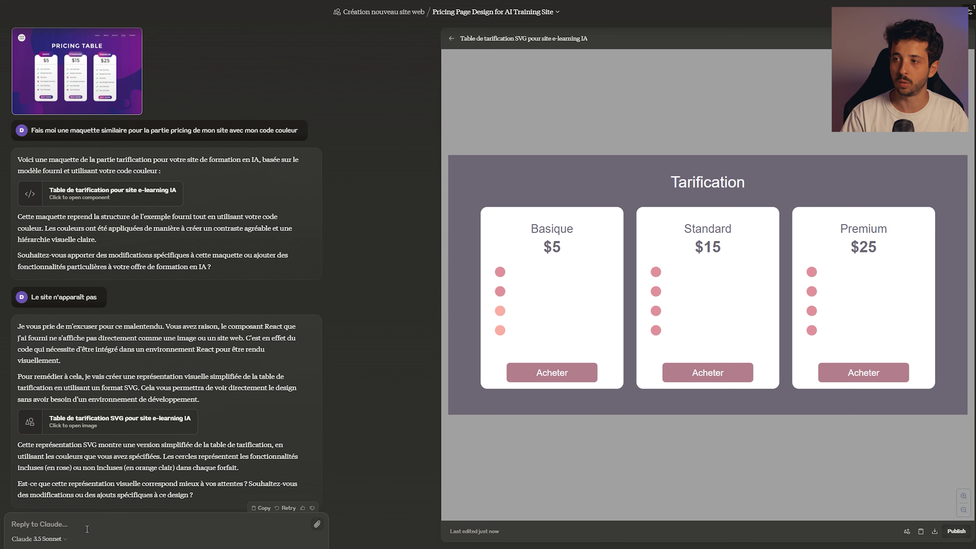
- Send the prompt "Ajoute du contenu que tu estimes pertinent pour remplir les cases et crée un design effet glossy pour cette page"
text(Ajoute du contenu que tu estimes pertinent pour remplir les cases et crée un design effet glossy pour cette page)
drag(16, 515, 151, 522)
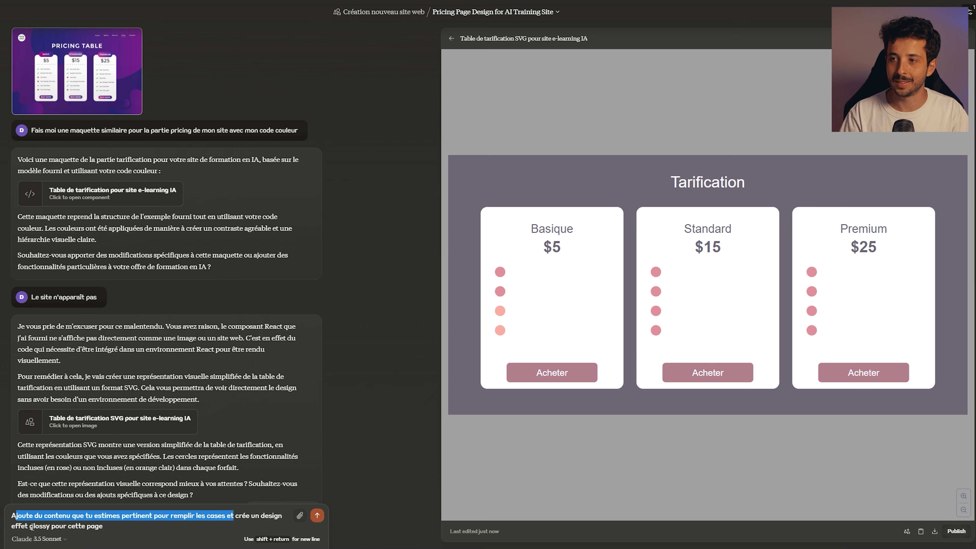
drag(32, 526, 104, 525)
click(299, 525)
click(317, 517)
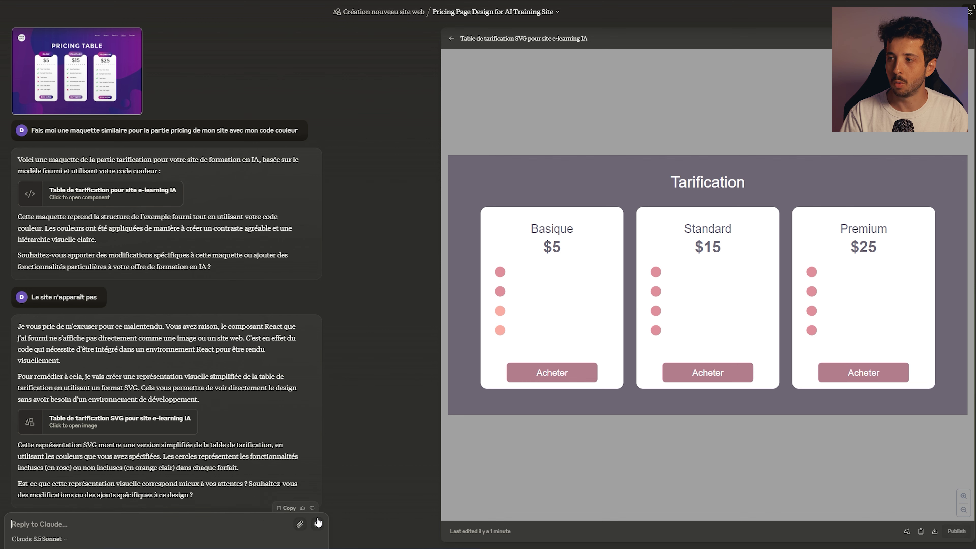